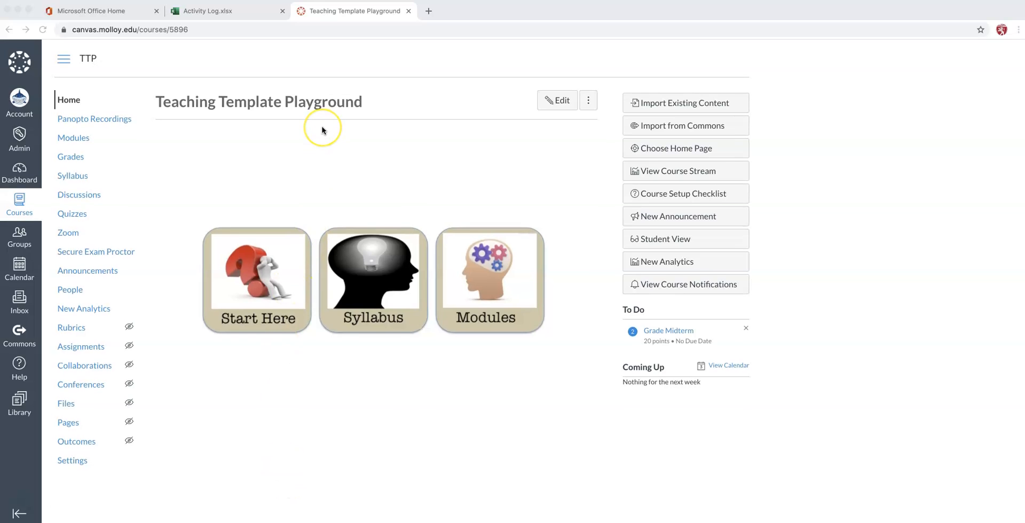
Create a new assignment in the course and name it "Turn It In"
left_click(91, 348)
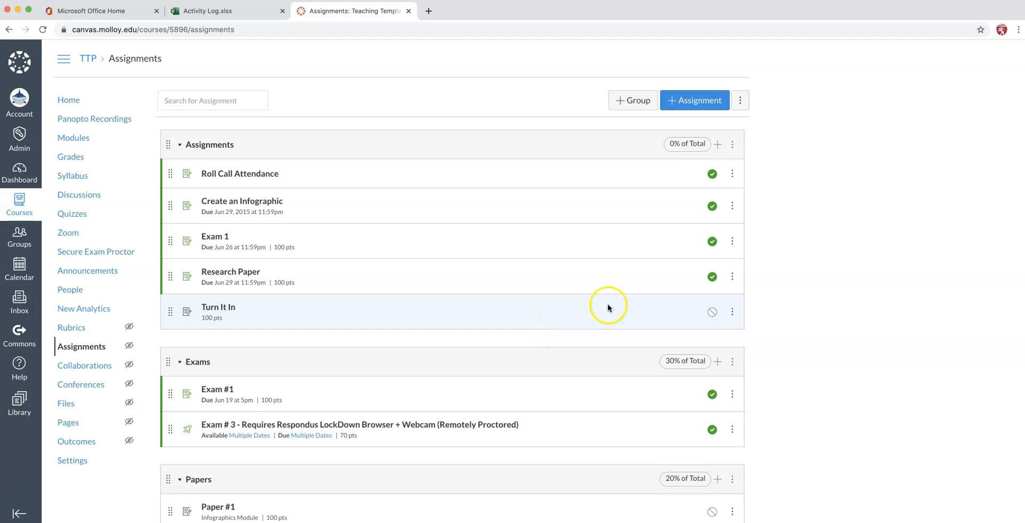
left_click(689, 101)
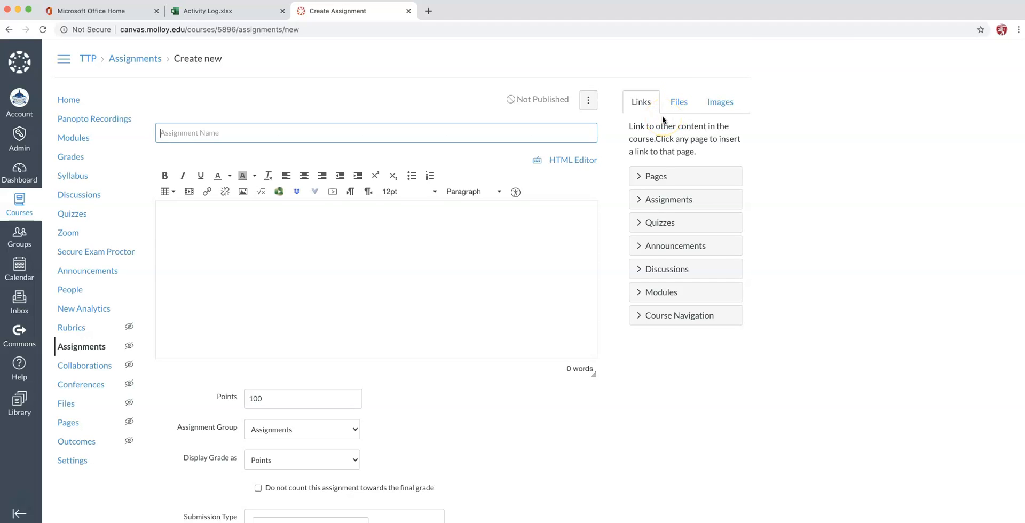
type("Turn It In")
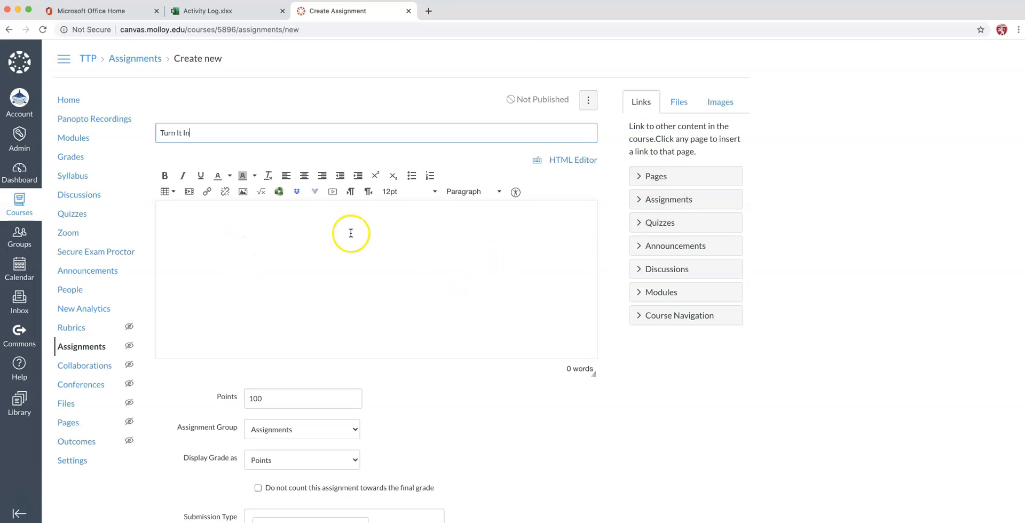
Set the assignment's submission type to External Tool
scroll(287, 261, "down", 2)
scroll(286, 263, "down", 5)
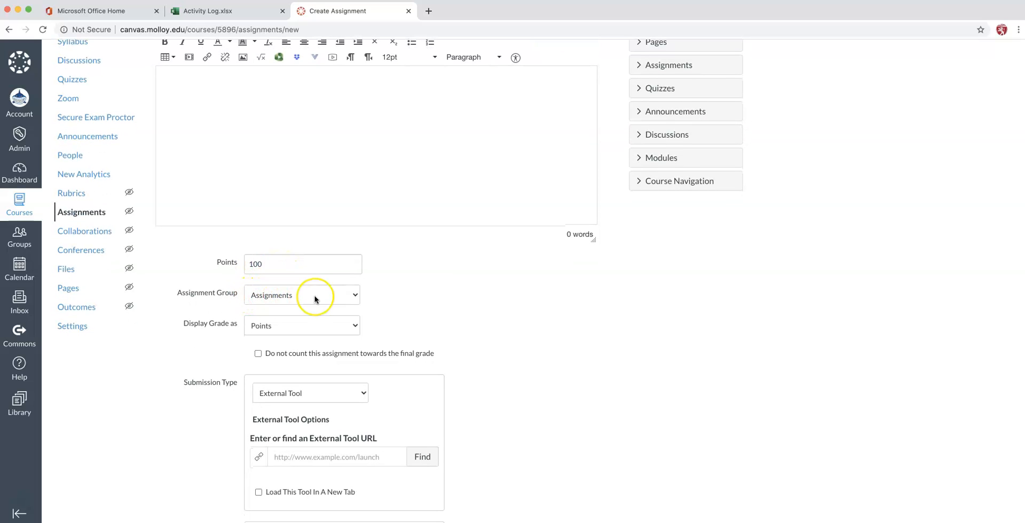
scroll(315, 297, "down", 2)
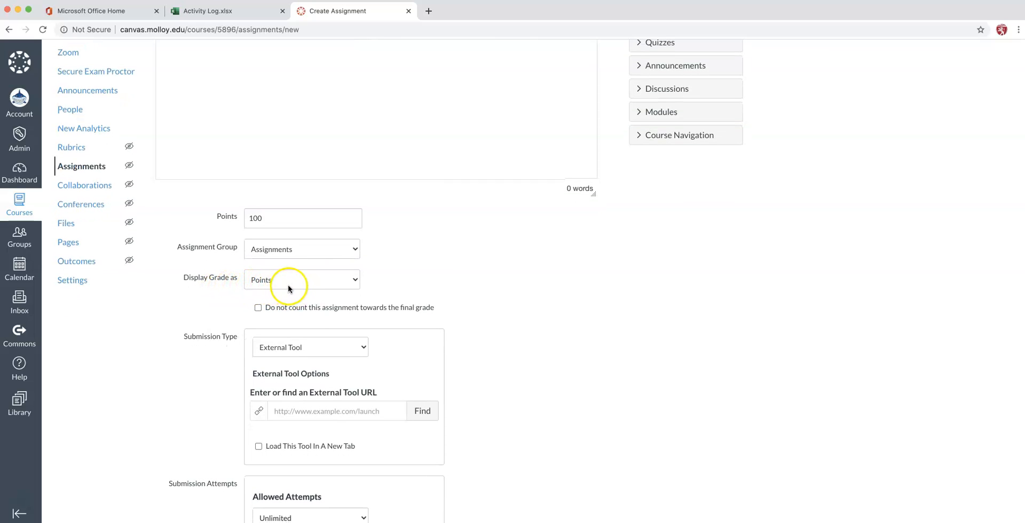
scroll(290, 289, "down", 3)
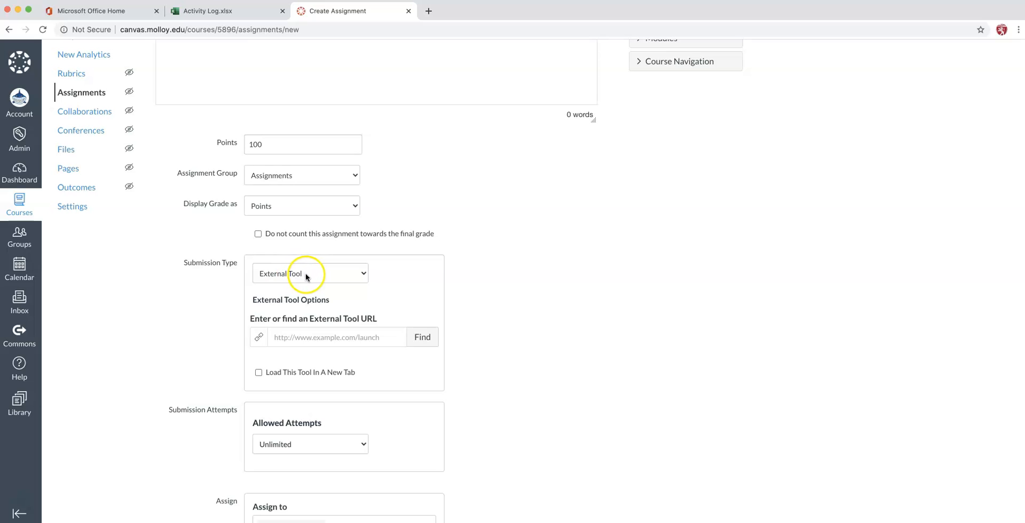
left_click(362, 274)
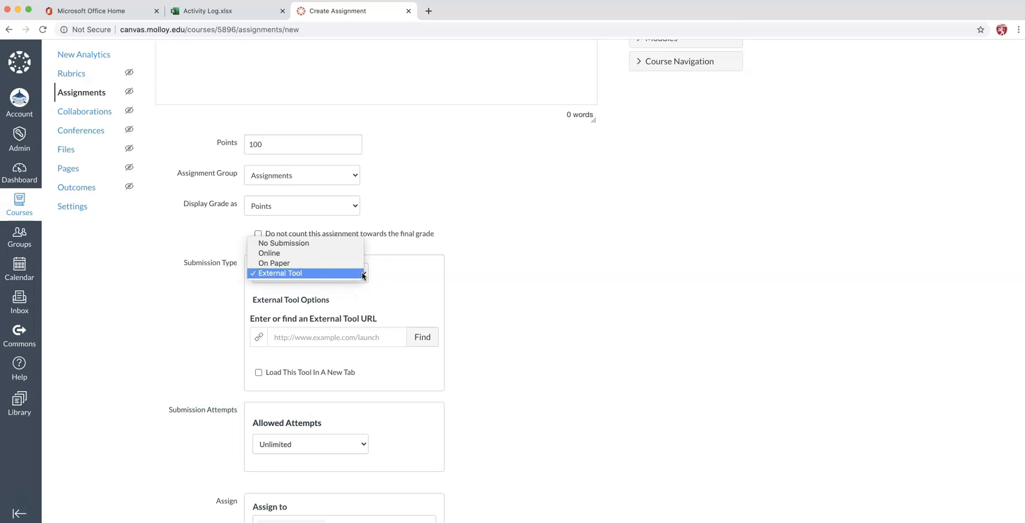
left_click(296, 273)
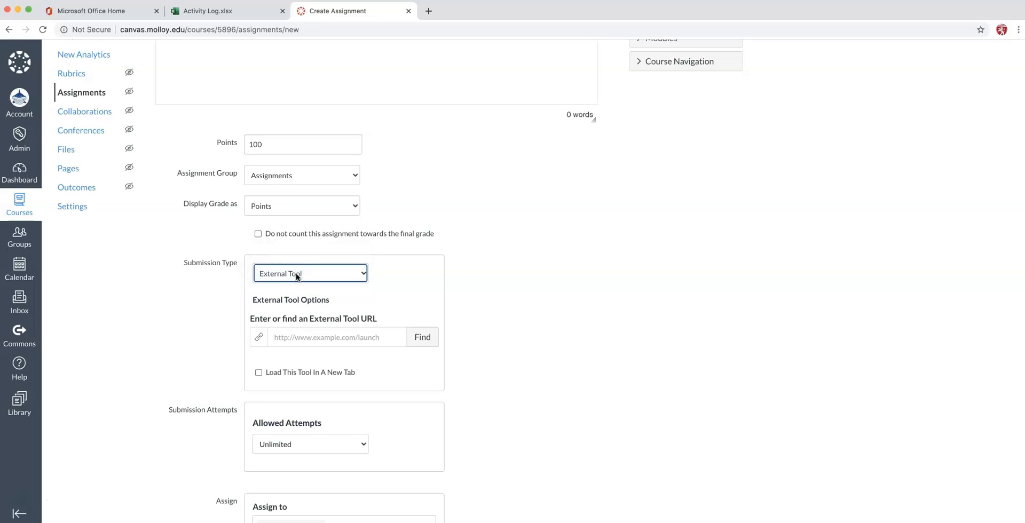
Choose Turnitin as the assignment's external tool and save the assignment without publishing it
left_click(423, 337)
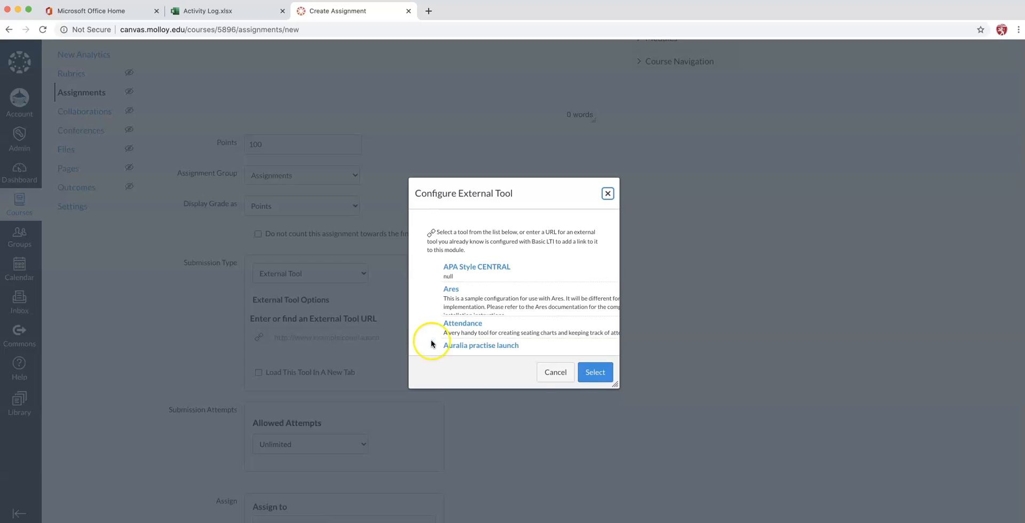
left_click_drag(614, 383, 726, 426)
scroll(582, 323, "down", 10)
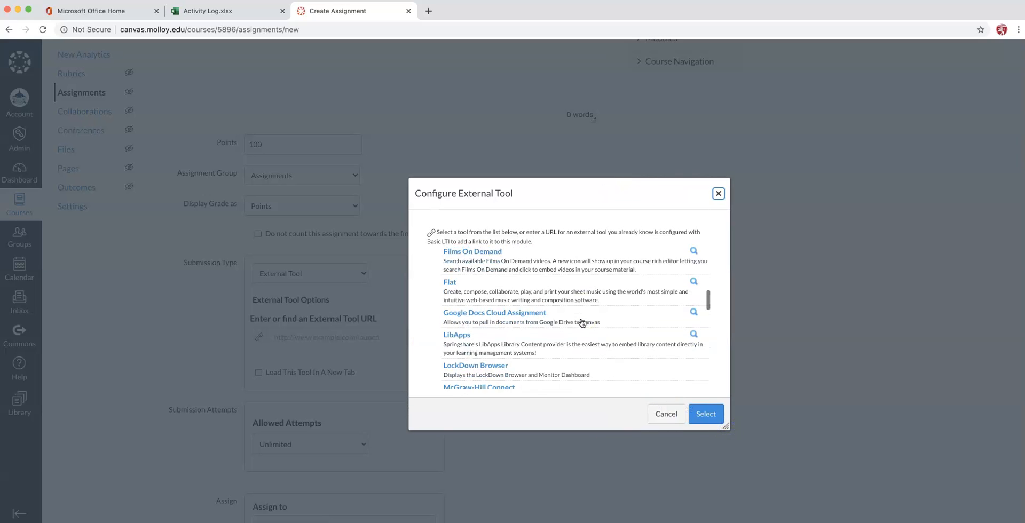
scroll(582, 324, "down", 10)
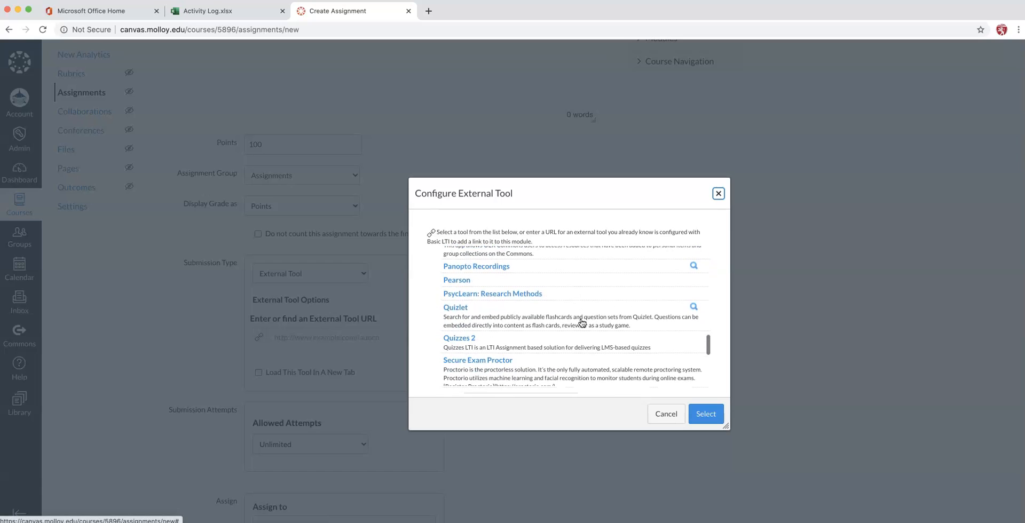
scroll(582, 324, "down", 2)
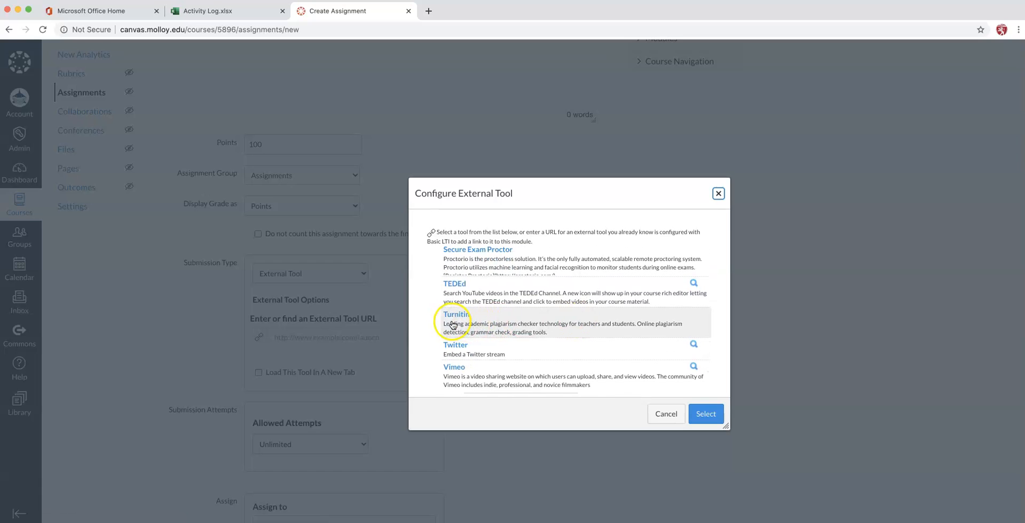
left_click(485, 326)
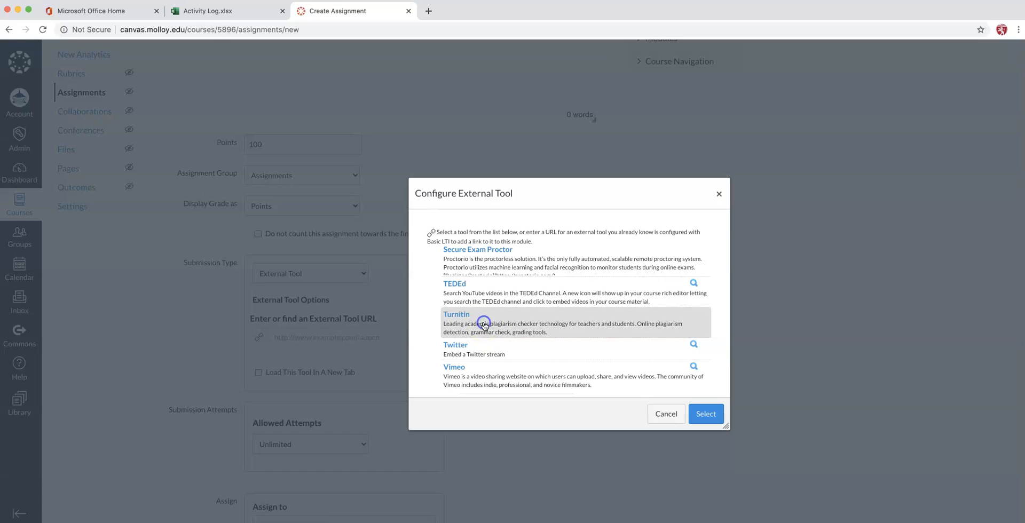
left_click(706, 415)
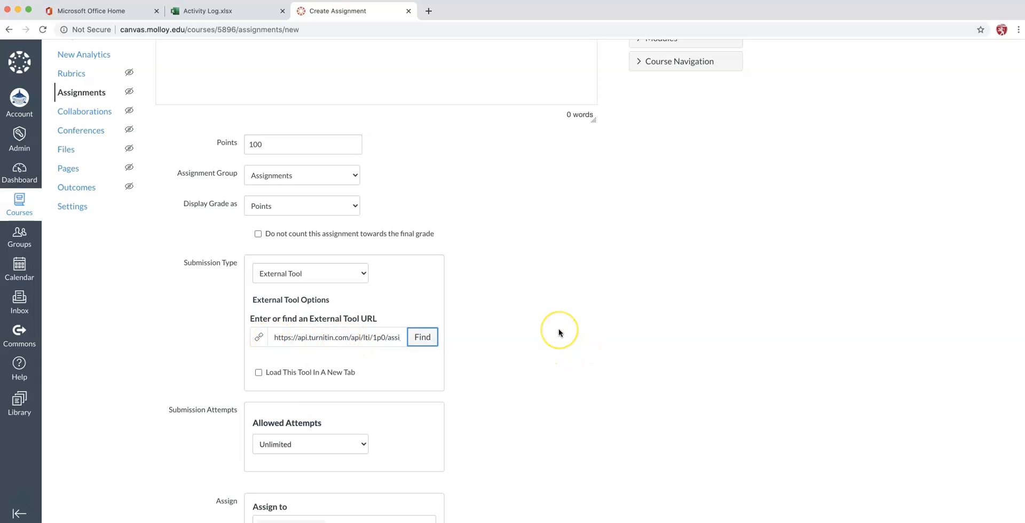
scroll(558, 330, "down", 5)
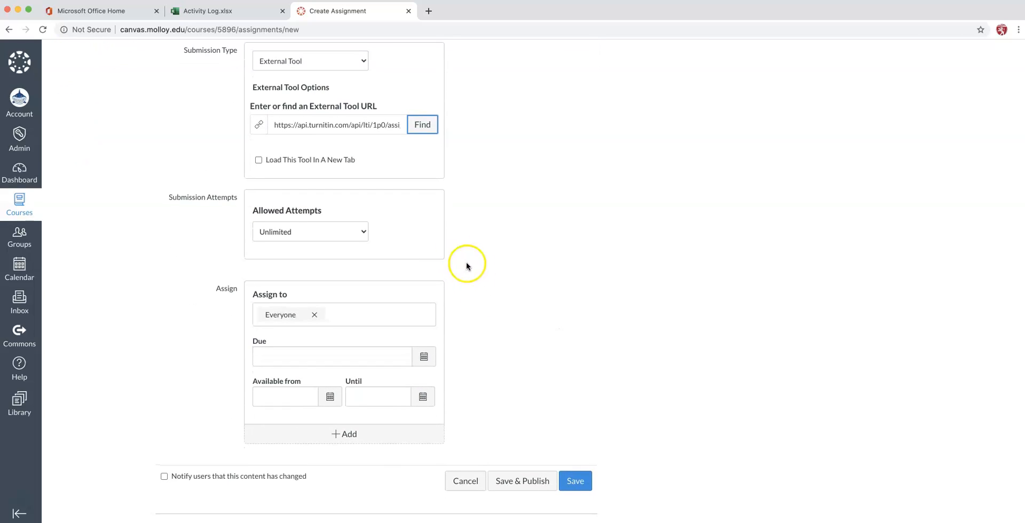
left_click(575, 482)
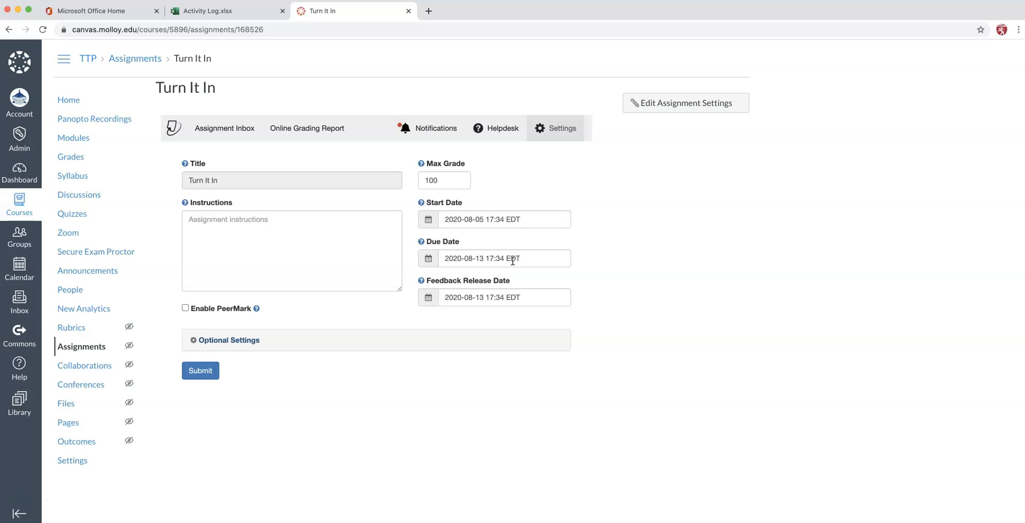
Set the Turnitin due date to September 18, 2020
left_click(429, 259)
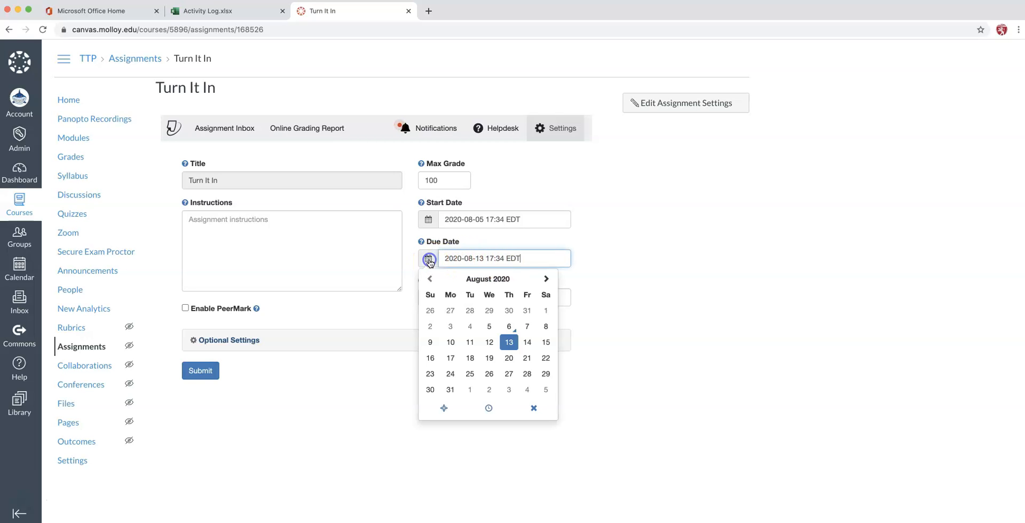
left_click(542, 279)
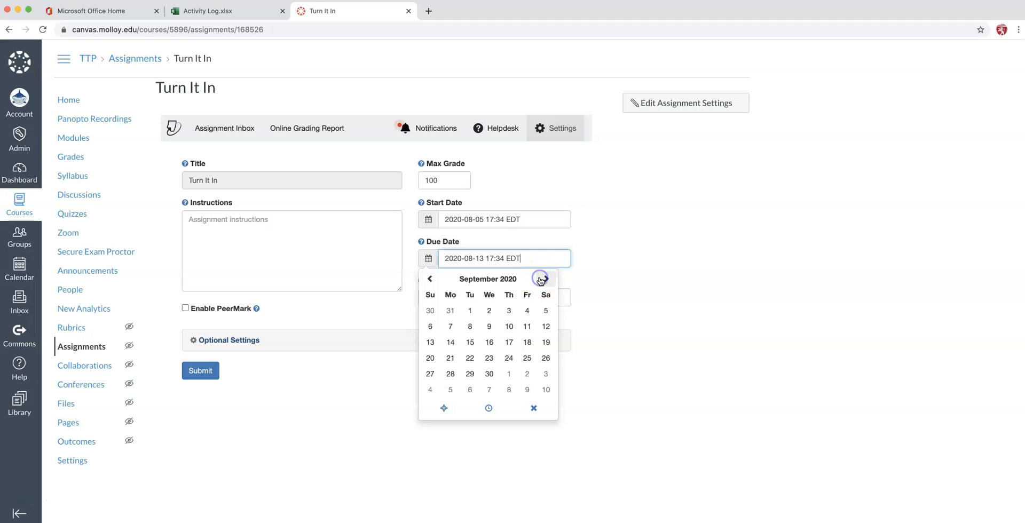
left_click(528, 342)
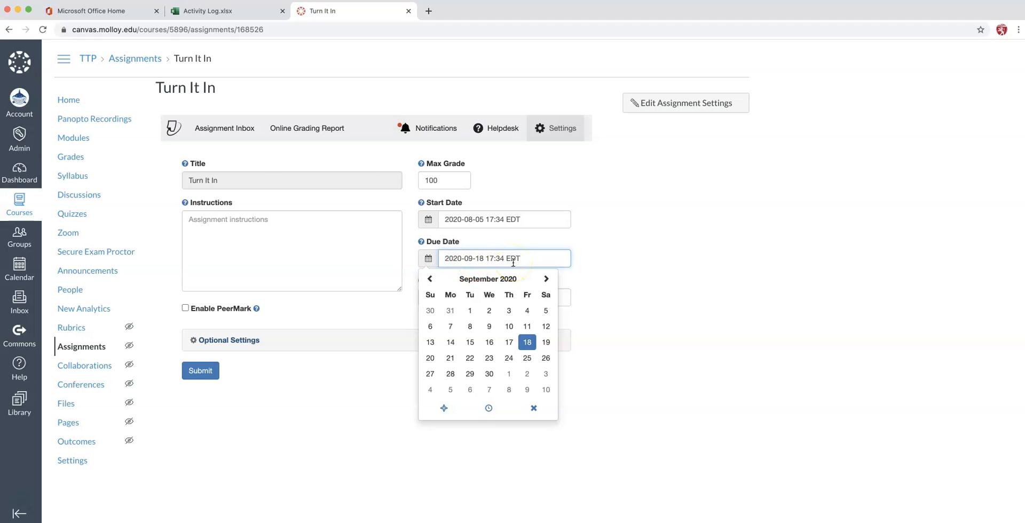
left_click(631, 265)
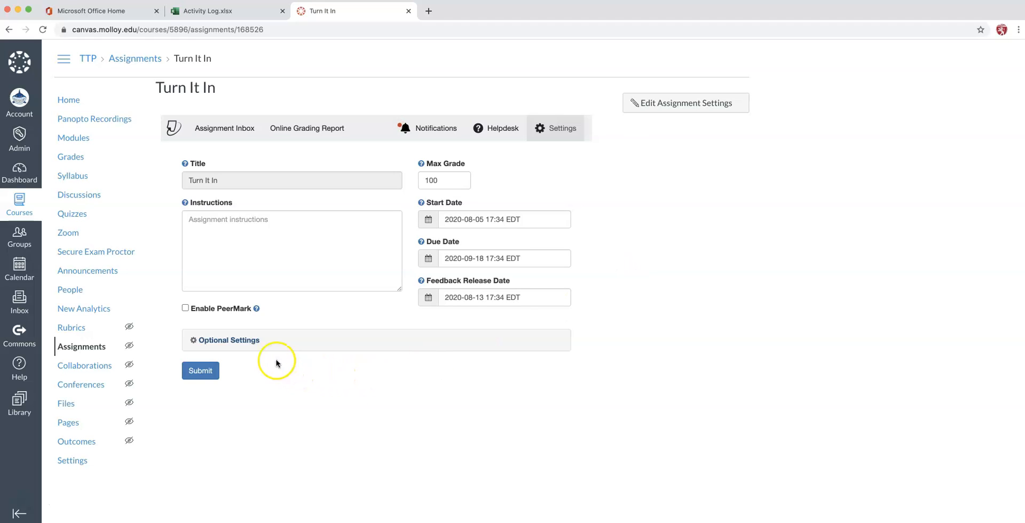
In the optional settings, have Similarity Reports generated immediately, with students able to resubmit until the due date
left_click(242, 342)
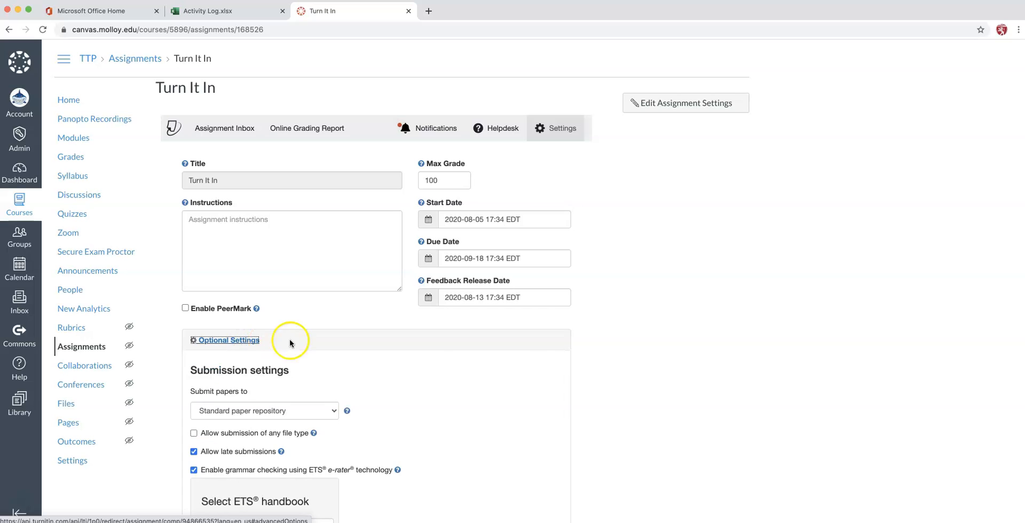
scroll(676, 356, "down", 1)
scroll(673, 356, "up", 1)
scroll(501, 384, "down", 3)
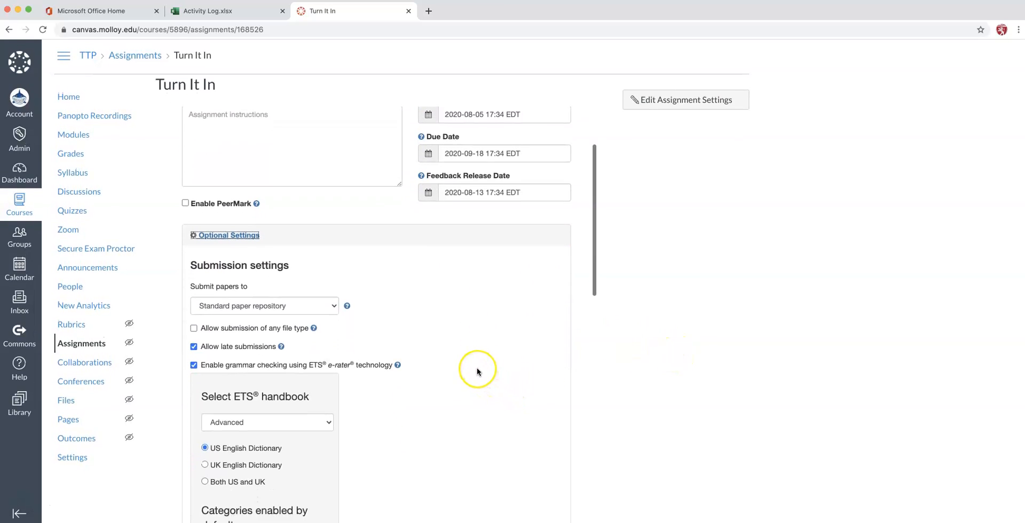
scroll(478, 371, "down", 2)
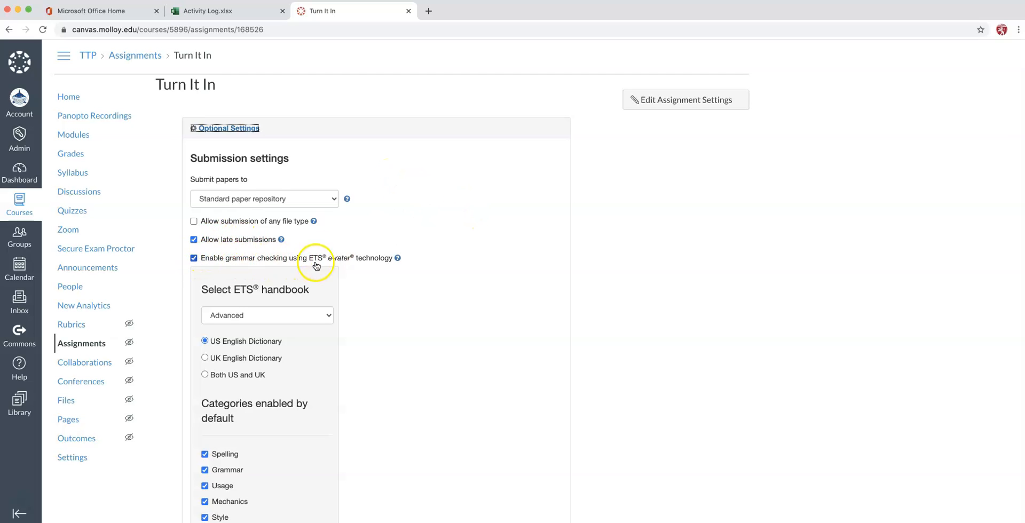
scroll(380, 267, "down", 7)
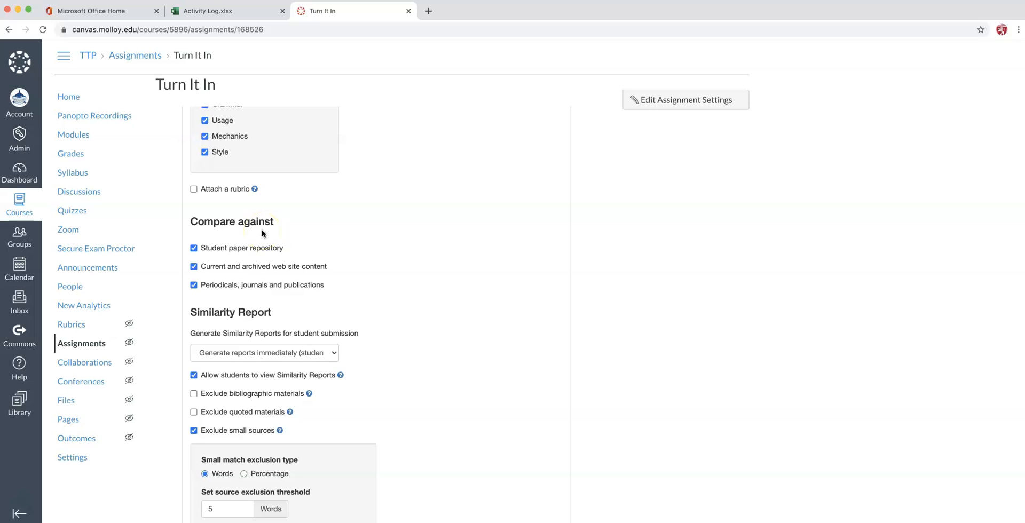
scroll(278, 235, "down", 1)
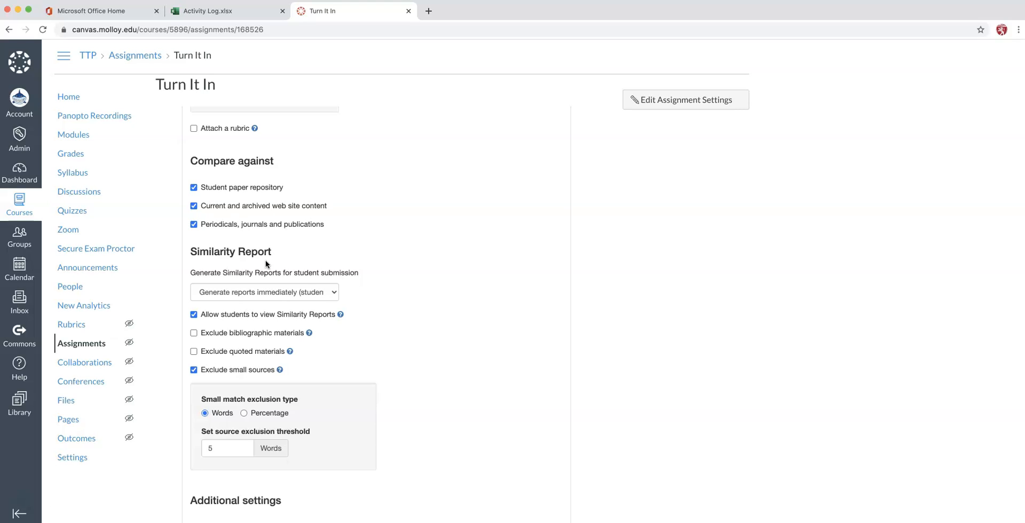
left_click(332, 293)
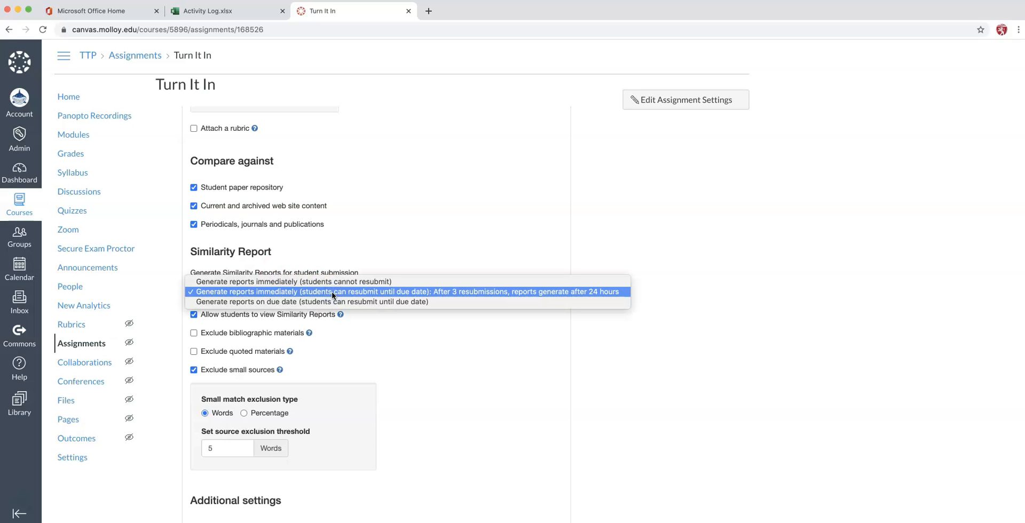
left_click(339, 283)
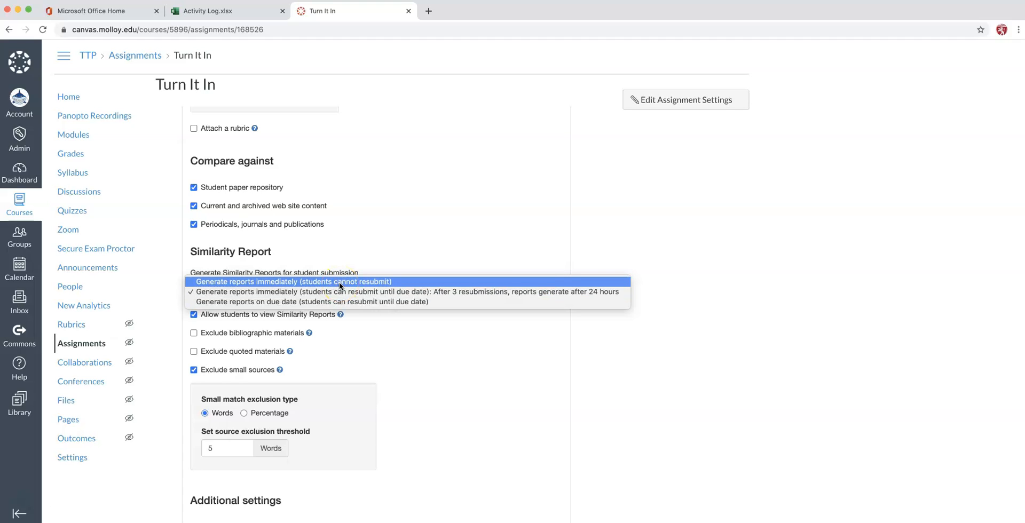
left_click(340, 293)
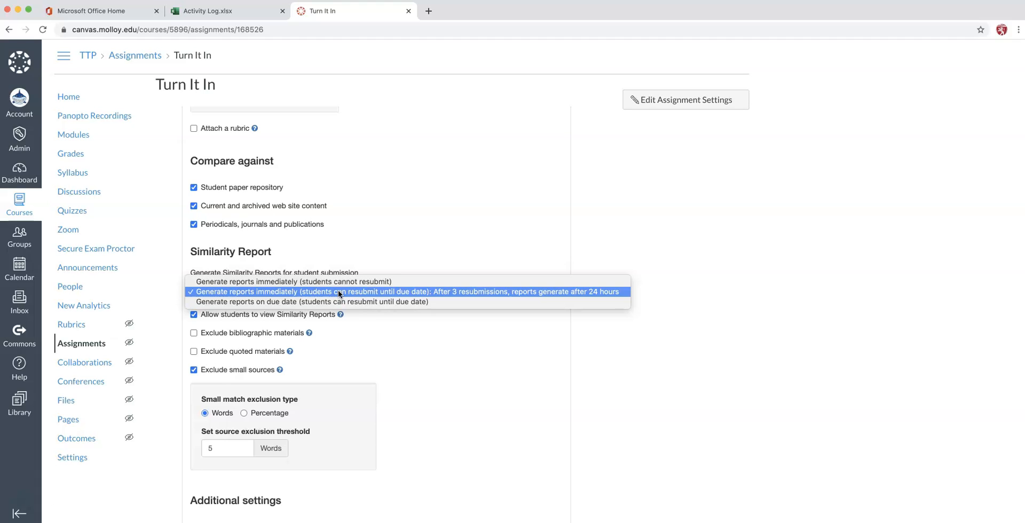
left_click(406, 293)
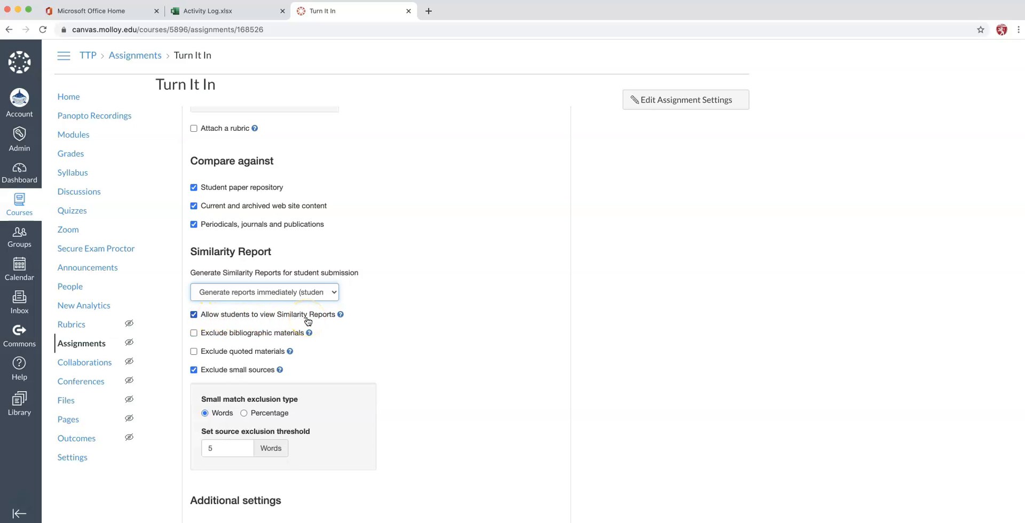
Enable saving these settings for future use and submit the Turnitin assignment settings
scroll(385, 322, "down", 2)
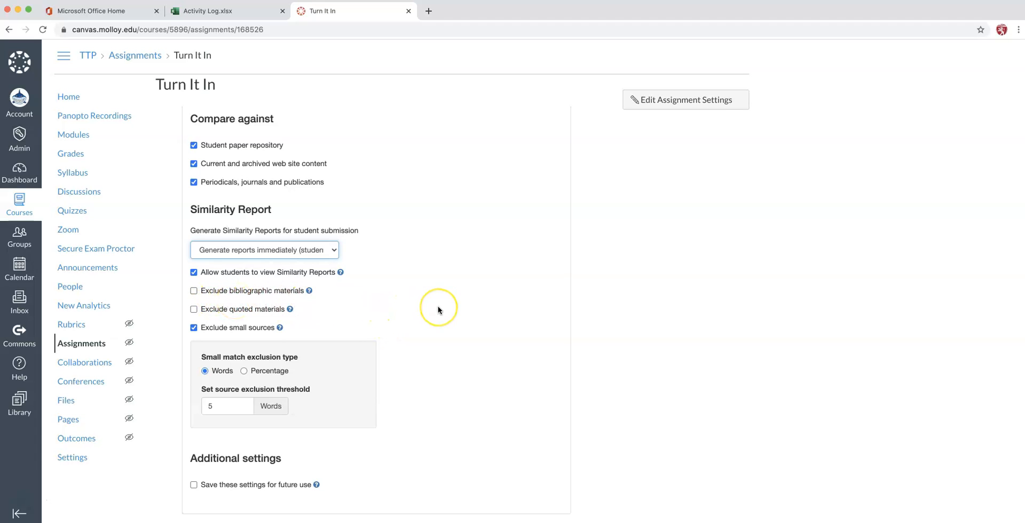
scroll(438, 308, "down", 2)
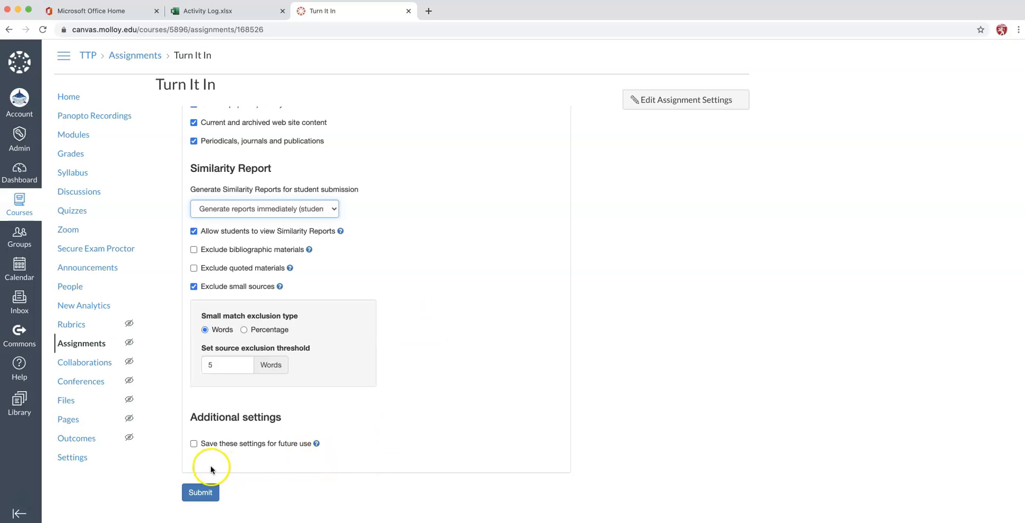
left_click(194, 444)
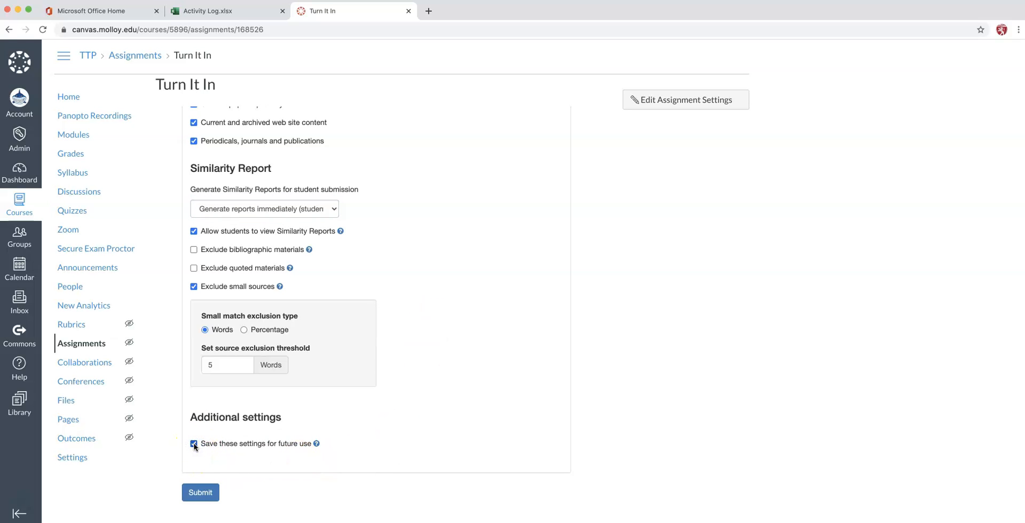
left_click(200, 492)
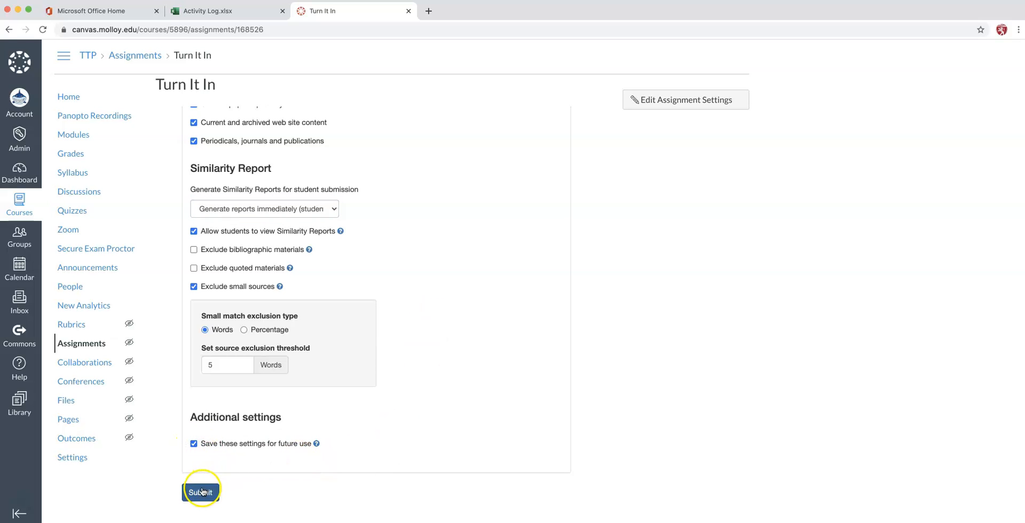